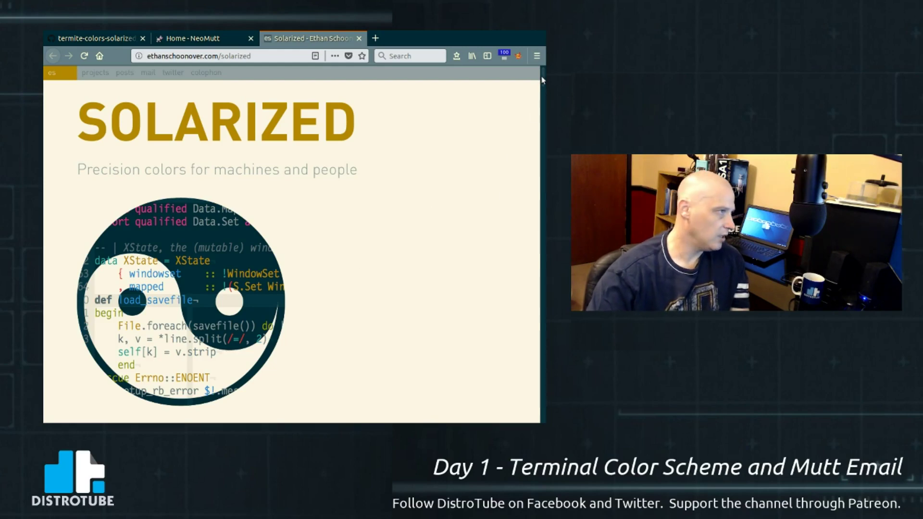
# Switch to the termite-colors-solarized page, scroll the solarized-dark file, and briefly highlight its colour definitions
pyautogui.moveTo(543, 77); pyautogui.dragTo(534, 268)
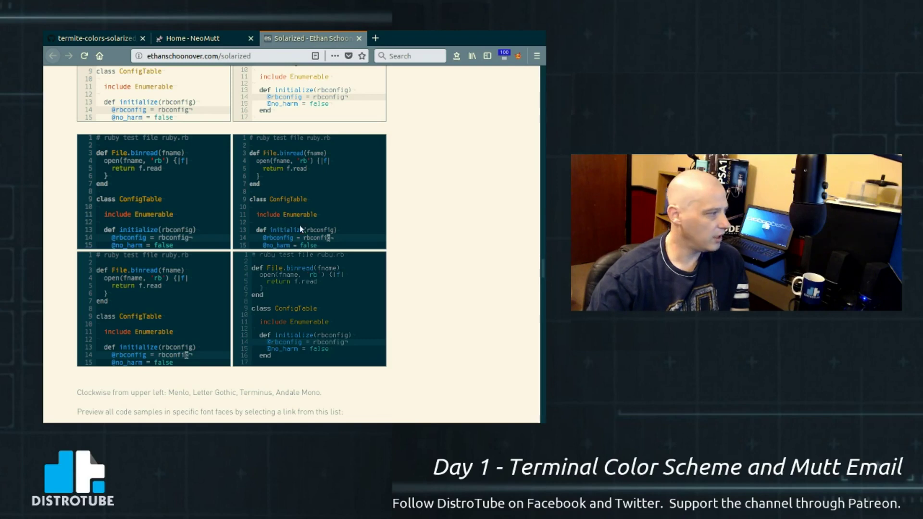
pyautogui.click(115, 38)
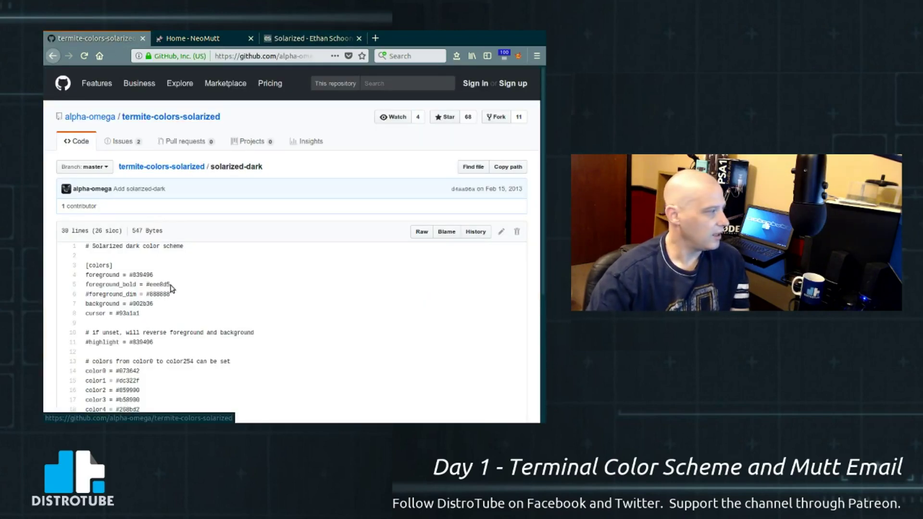
pyautogui.scroll(-5, 322, 301)
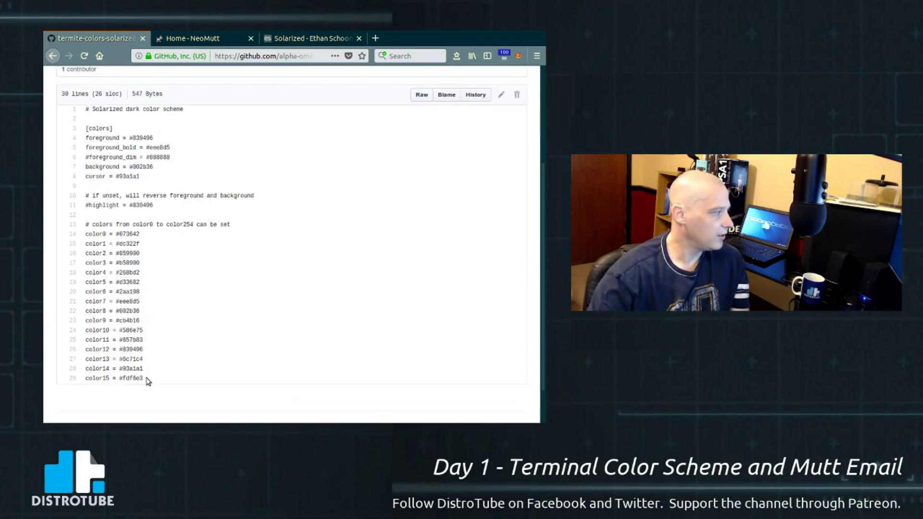
pyautogui.moveTo(147, 381); pyautogui.dragTo(98, 121)
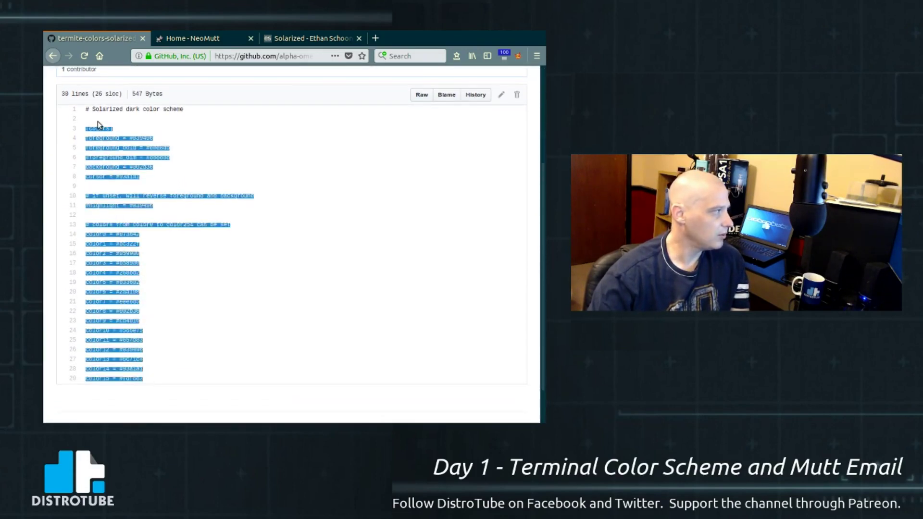
pyautogui.click(281, 251)
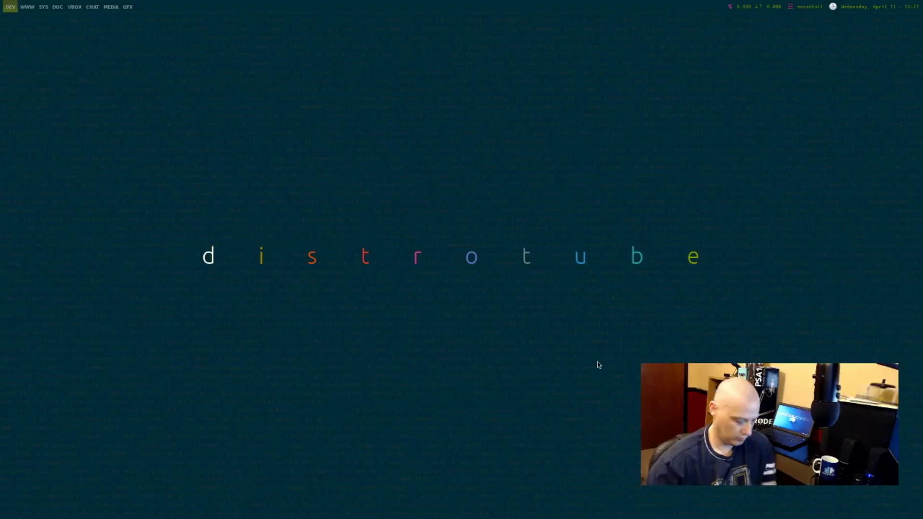
# Launch a new Termite window with Mod+Enter and run htop in it
pyautogui.press('super+Return')
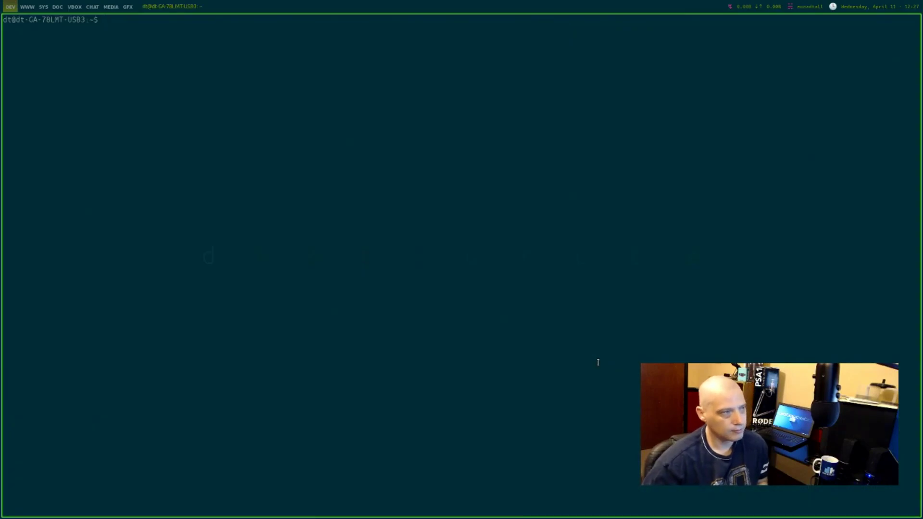
pyautogui.write('htop')
pyautogui.press('Return')
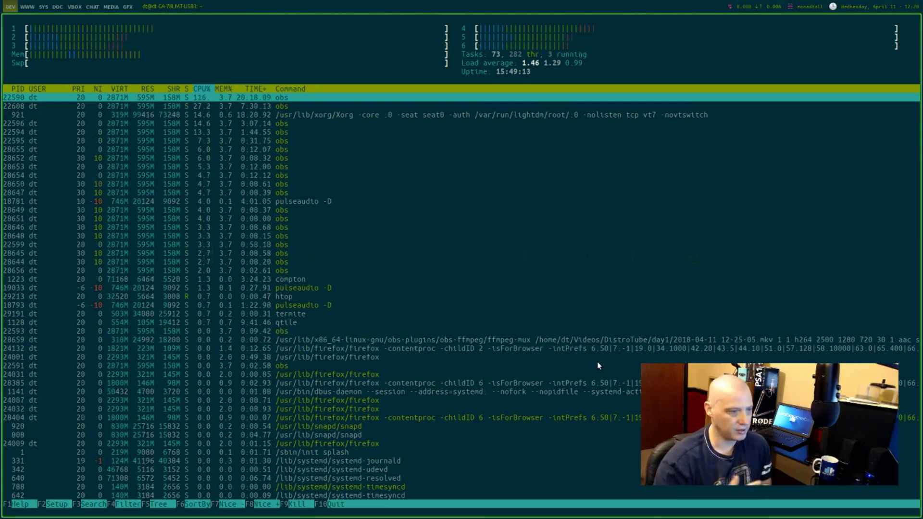
# Close htop, open lynx on DistroWatch and rtv on reddit, close both, then go to NeoMutt
pyautogui.press('super+shift+c')
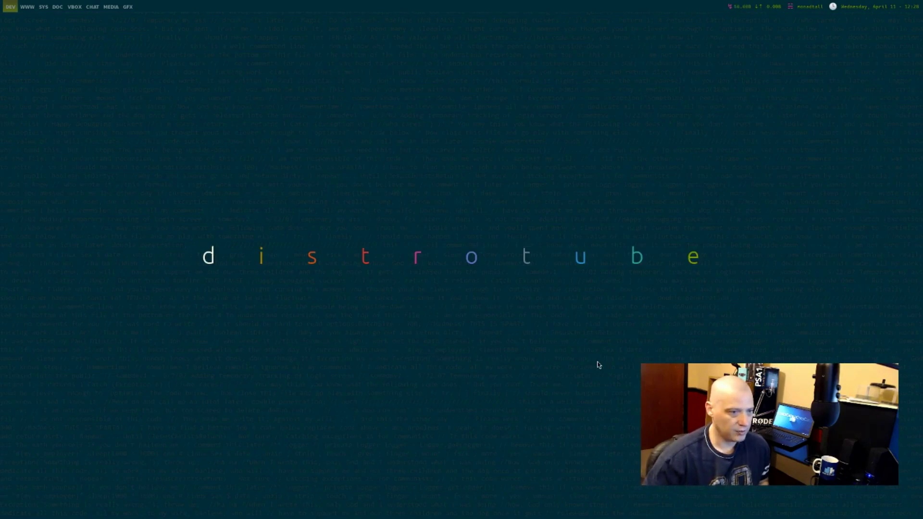
pyautogui.press('super+alt+l')
pyautogui.press('super+alt+r')
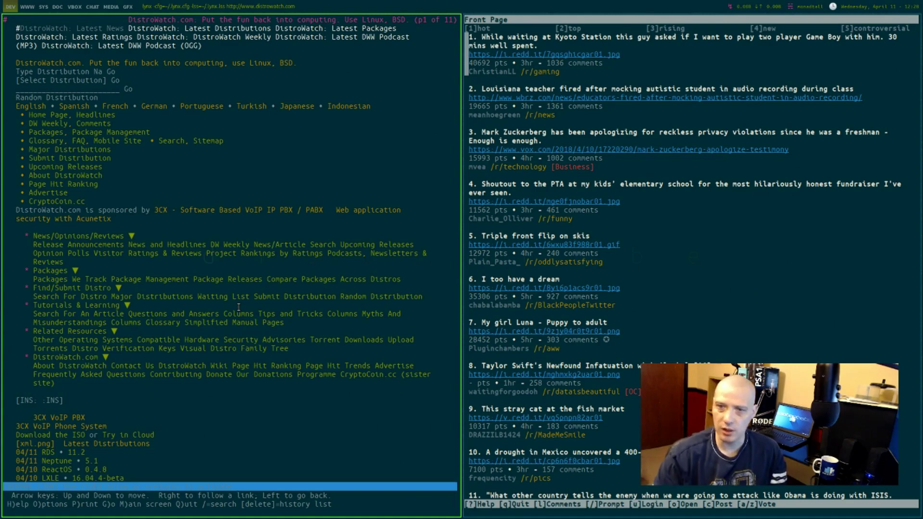
pyautogui.press('super+shift+c')
pyautogui.press('super+shift+c')
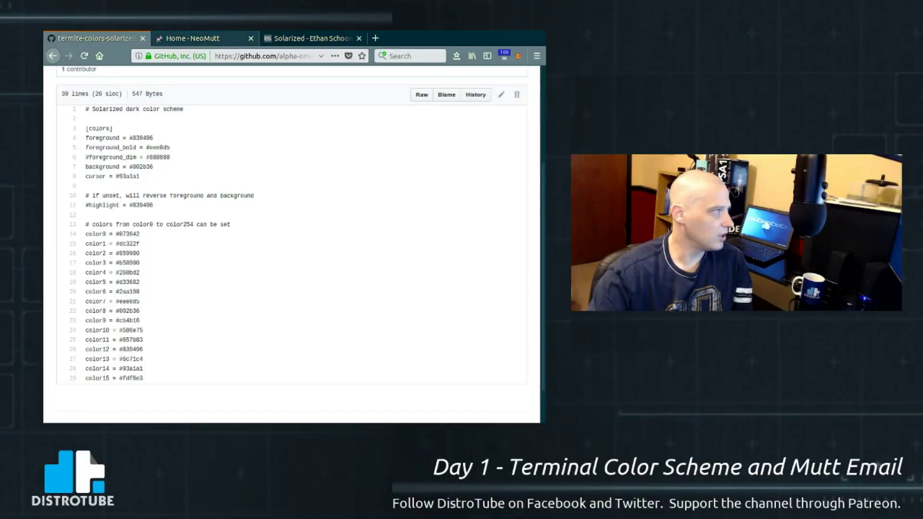
pyautogui.click(195, 39)
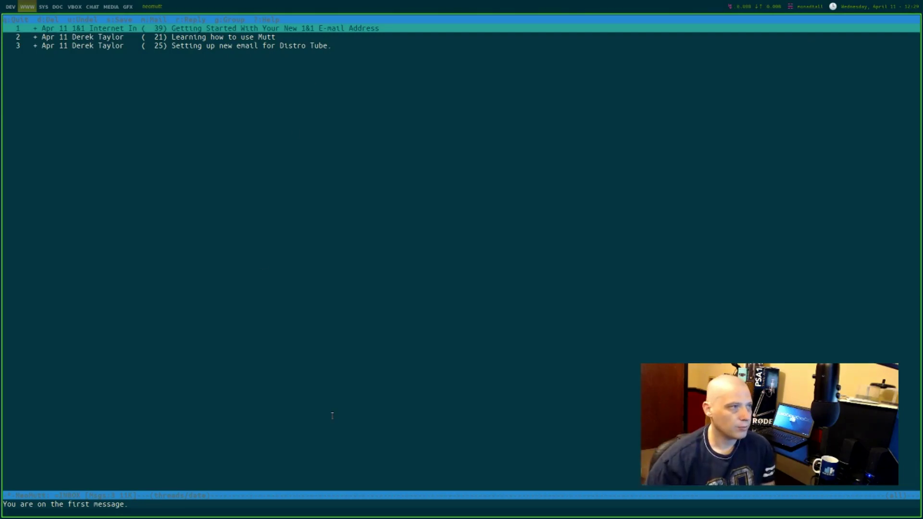
pyautogui.press('Down')
pyautogui.press('Down')
pyautogui.press('Up')
pyautogui.press('Up')
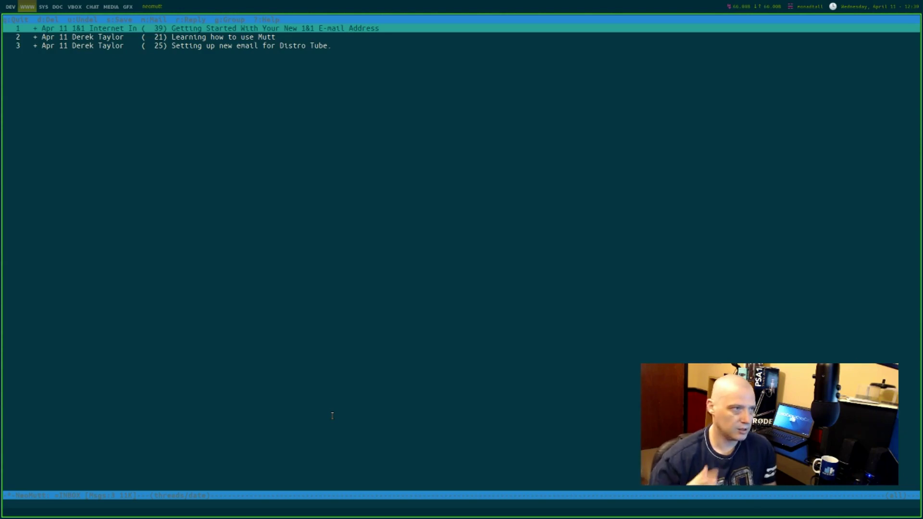
pyautogui.press('j')
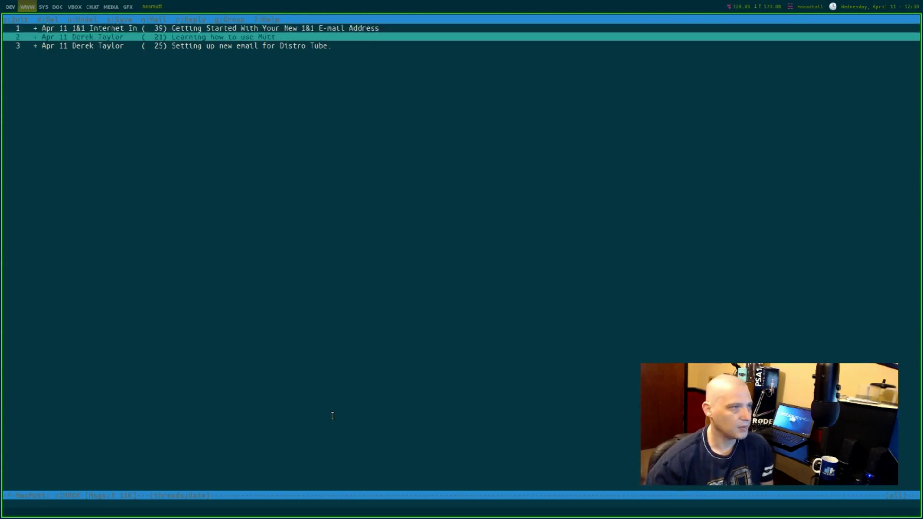
pyautogui.press('Return')
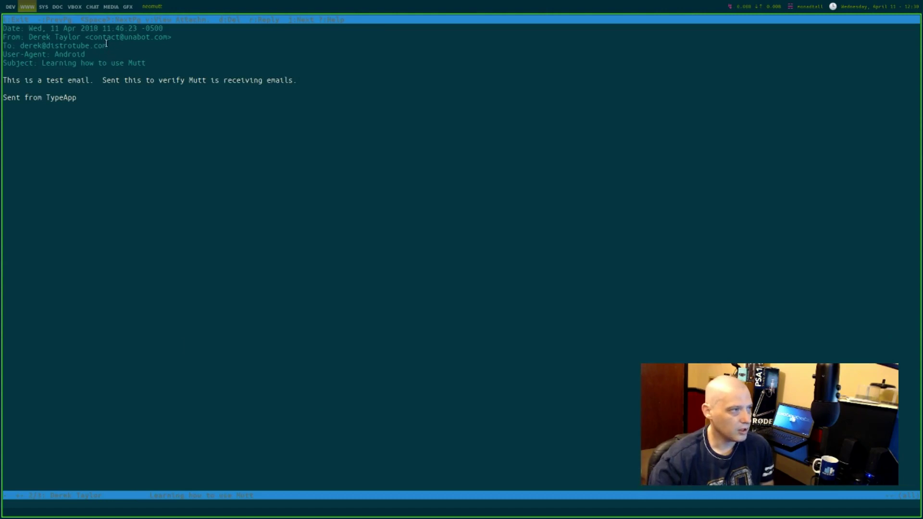
pyautogui.moveTo(108, 45); pyautogui.dragTo(18, 46)
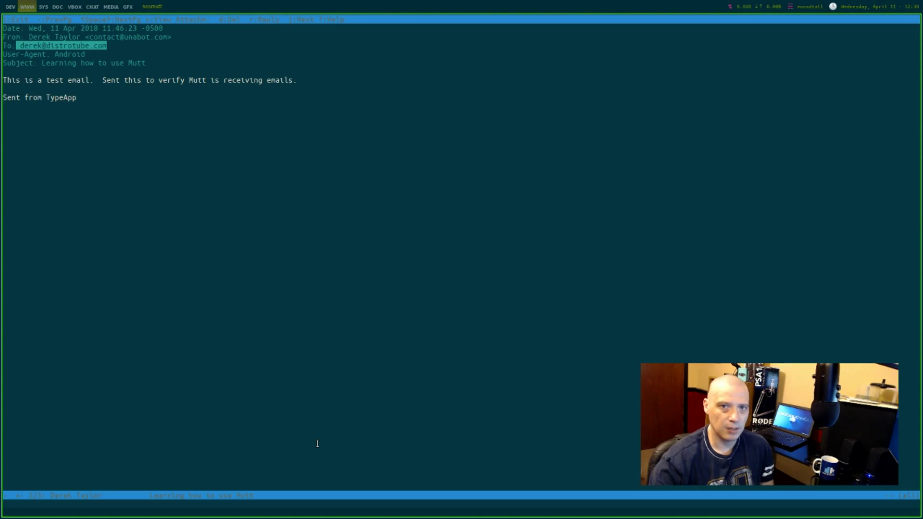
pyautogui.click(296, 419)
pyautogui.press('k')
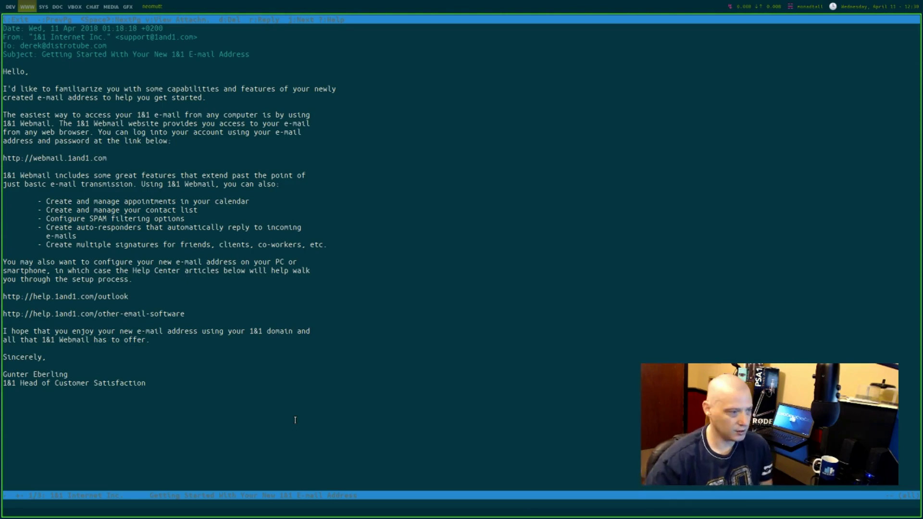
pyautogui.press('q')
pyautogui.press('k')
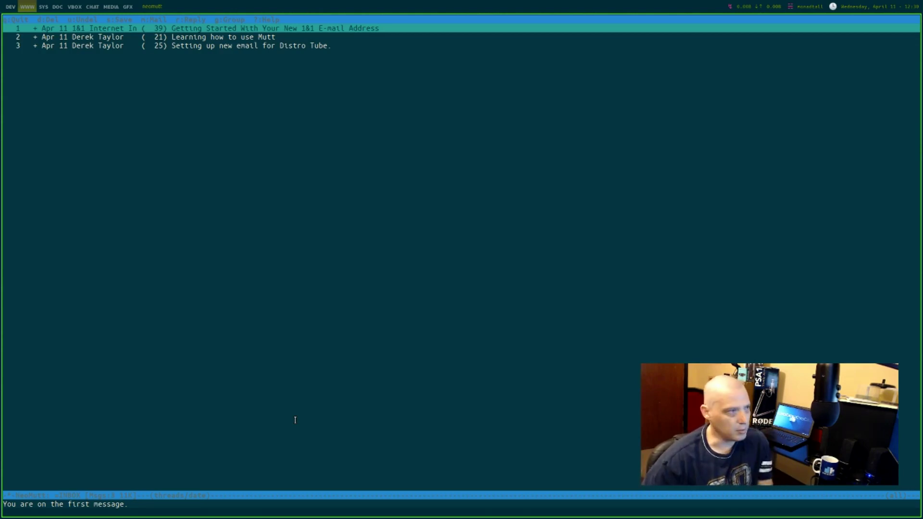
pyautogui.press('j')
pyautogui.press('j')
pyautogui.press('j')
pyautogui.press('k')
pyautogui.press('j')
pyautogui.press('k')
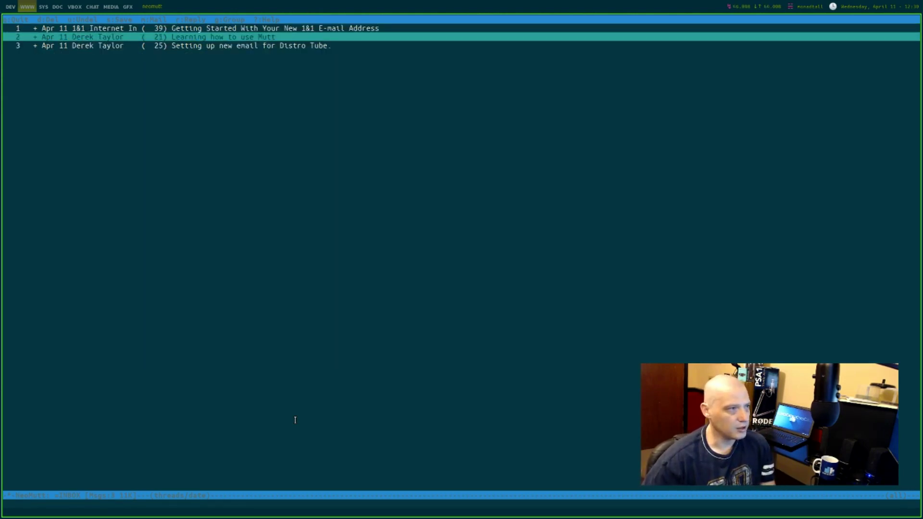
pyautogui.press('Return')
pyautogui.press('k')
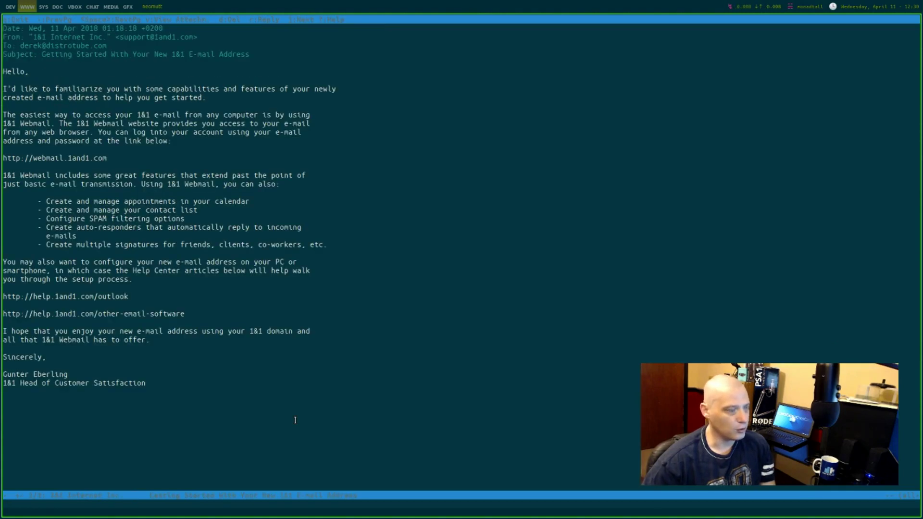
pyautogui.press('j')
pyautogui.press('j')
pyautogui.press('k')
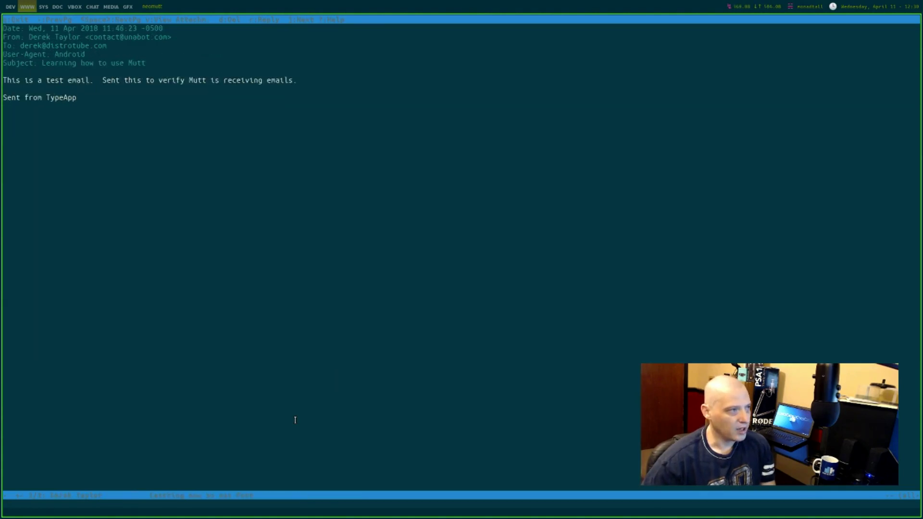
pyautogui.press('k')
pyautogui.press('q')
pyautogui.press('k')
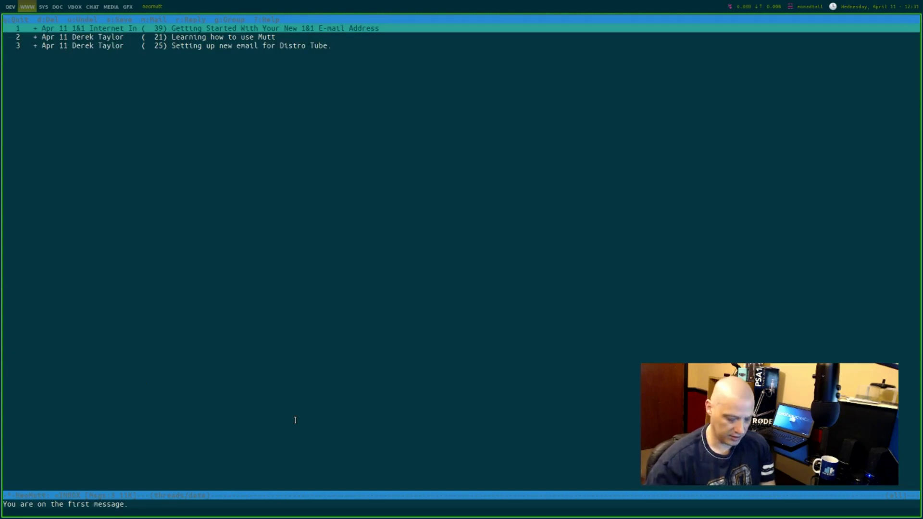
# Start a new email to the recipient's address with the subject 'This the subject'
pyautogui.press('m')
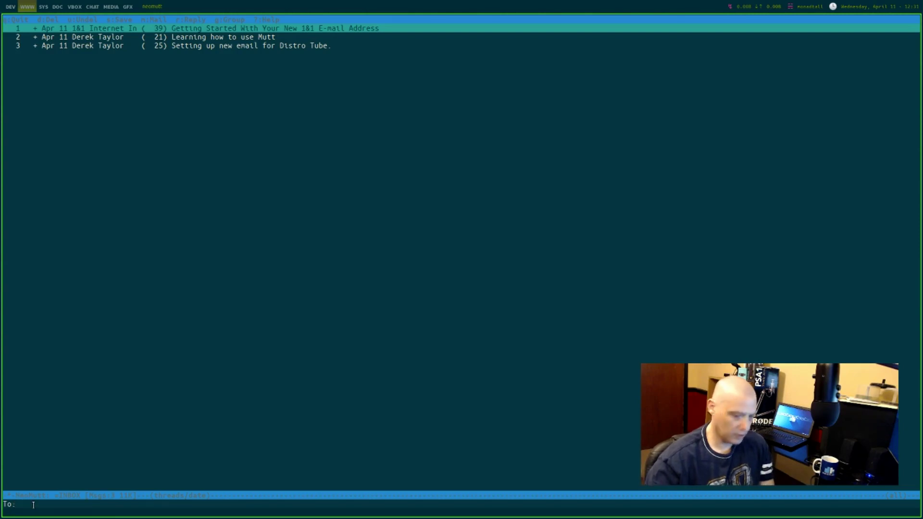
pyautogui.write('yourname@whatever.com')
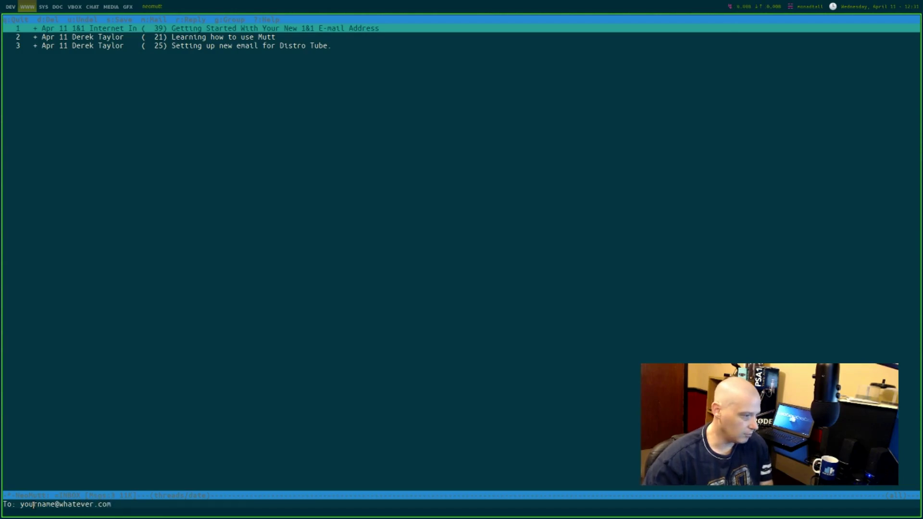
pyautogui.press('Return')
pyautogui.write('Thi')
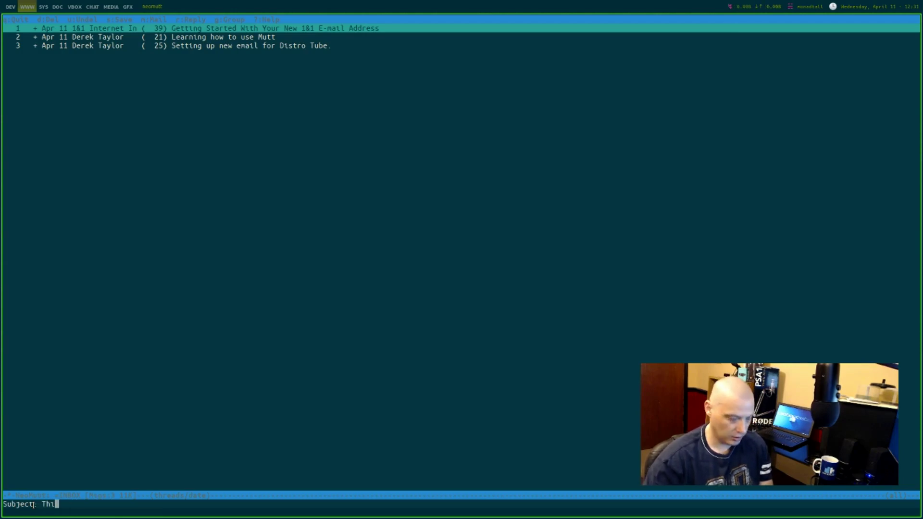
pyautogui.write('s the subject')
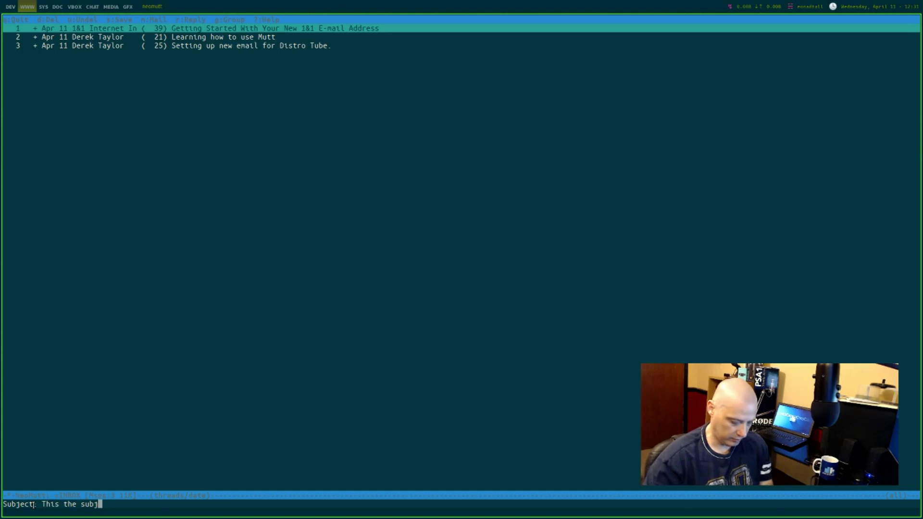
pyautogui.press('Return')
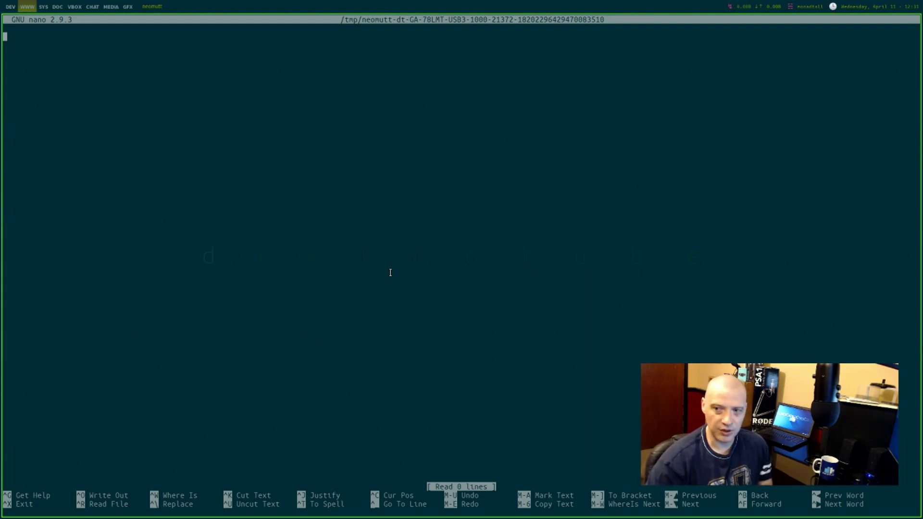
# Write the body 'This is the message', save it in nano, and send the email
pyautogui.write('This ')
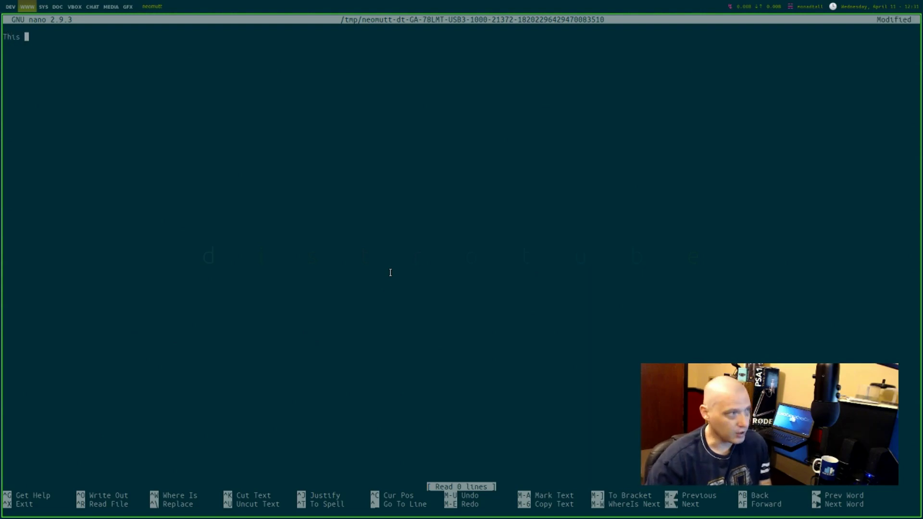
pyautogui.write('is the message')
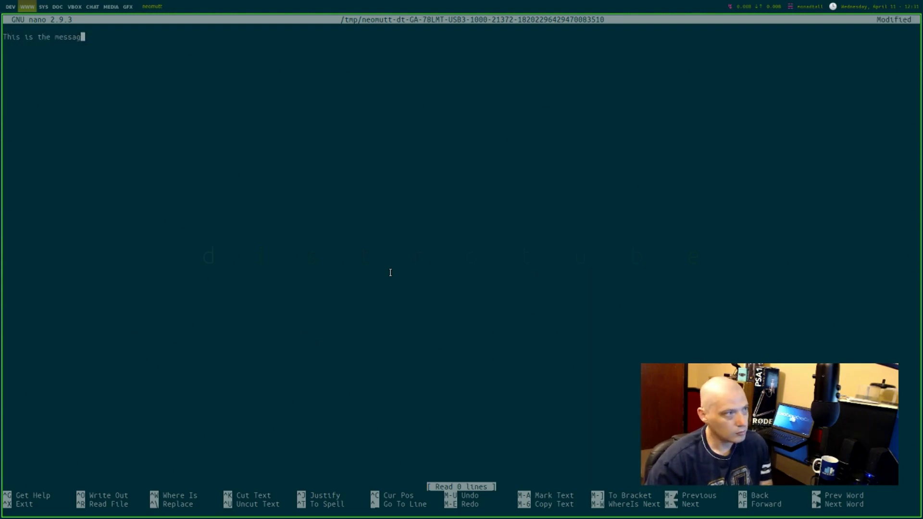
pyautogui.press('Return')
pyautogui.hotkey('ctrl', 'x')
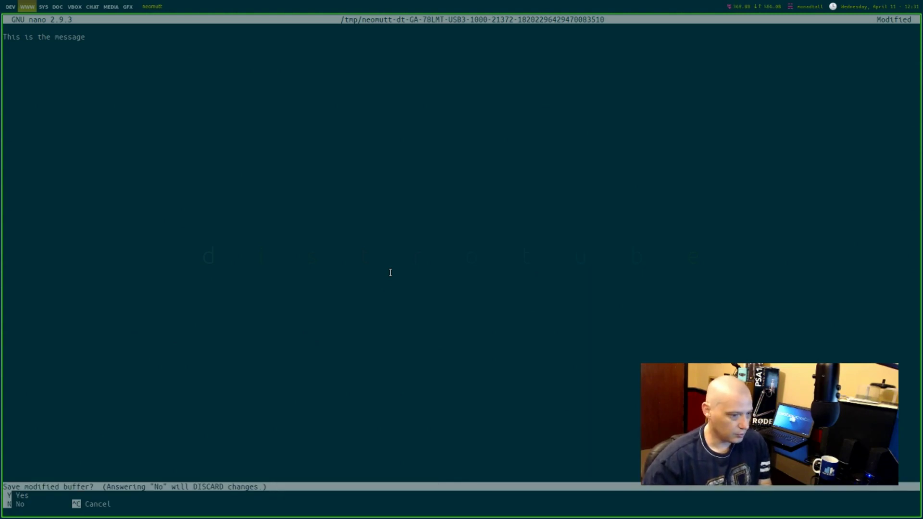
pyautogui.press('y')
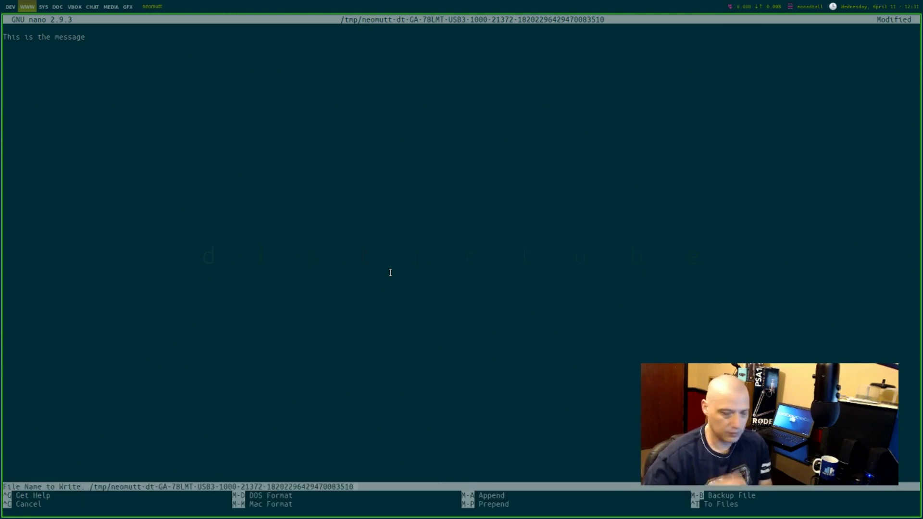
pyautogui.press('Return')
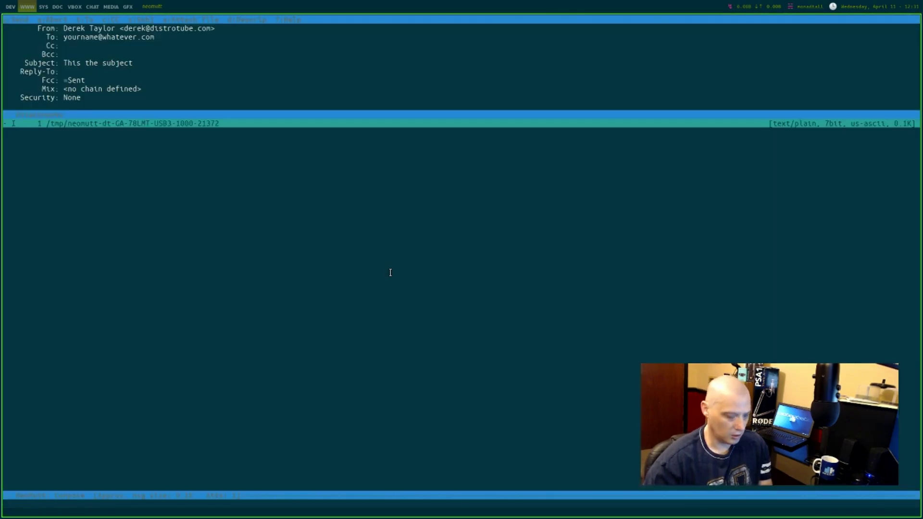
pyautogui.press('y')
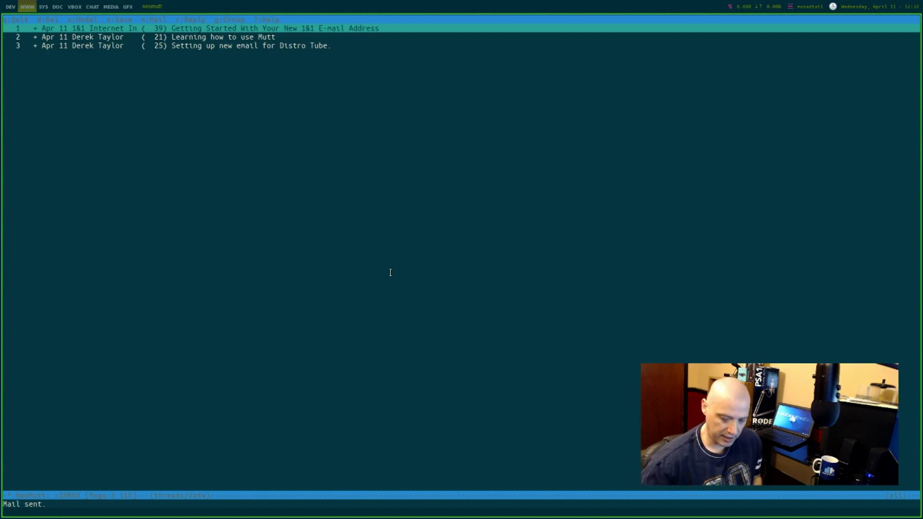
# Open ranger beside NeoMutt, show hidden files, and browse into ~/.config/neomutt to preview neomuttrc
pyautogui.press('super+alt+r')
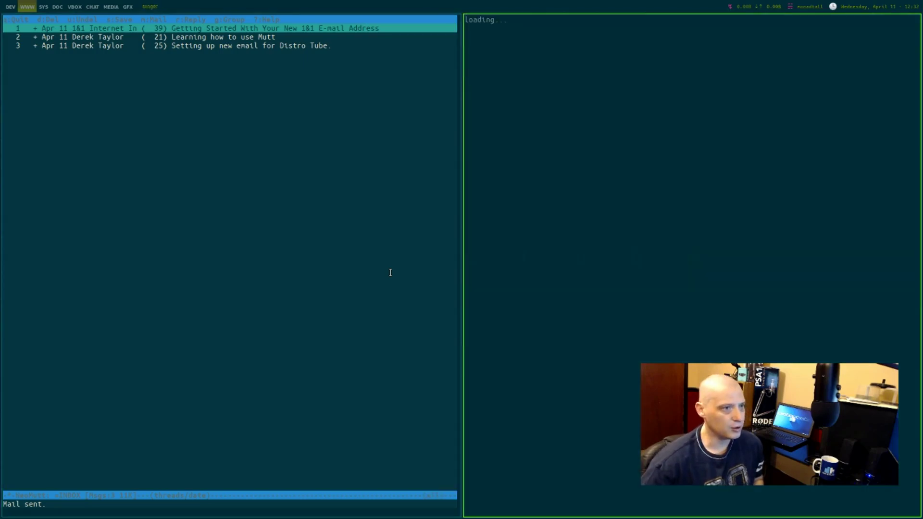
pyautogui.press('j')
pyautogui.press('j')
pyautogui.press('j')
pyautogui.press('j')
pyautogui.press('j')
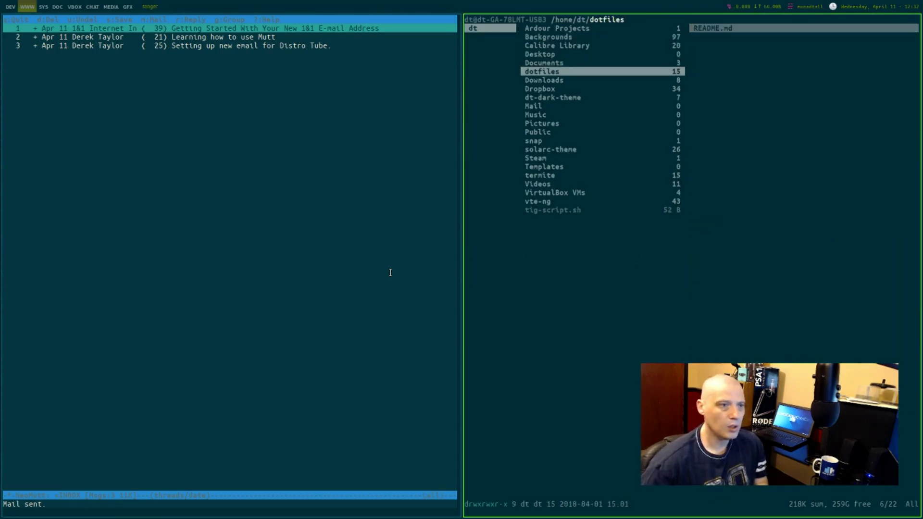
pyautogui.press('k')
pyautogui.press('k')
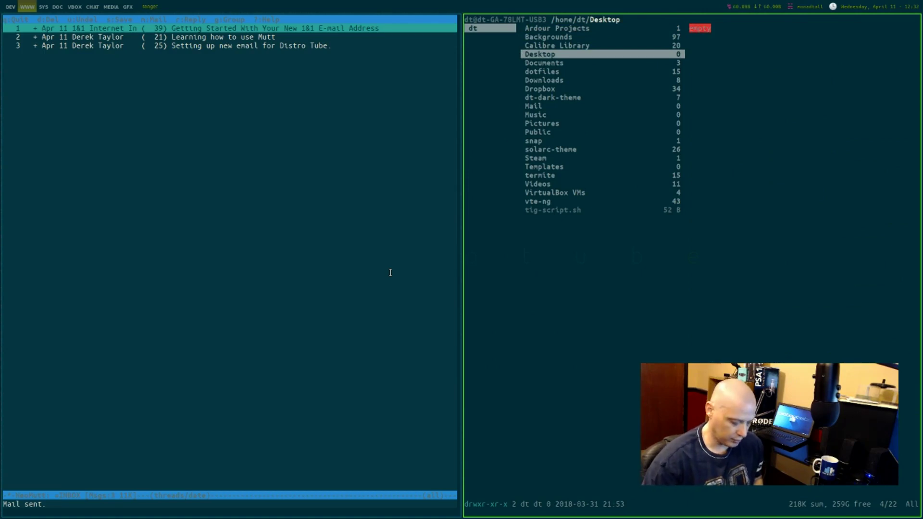
pyautogui.press('z')
pyautogui.press('h')
pyautogui.press('k')
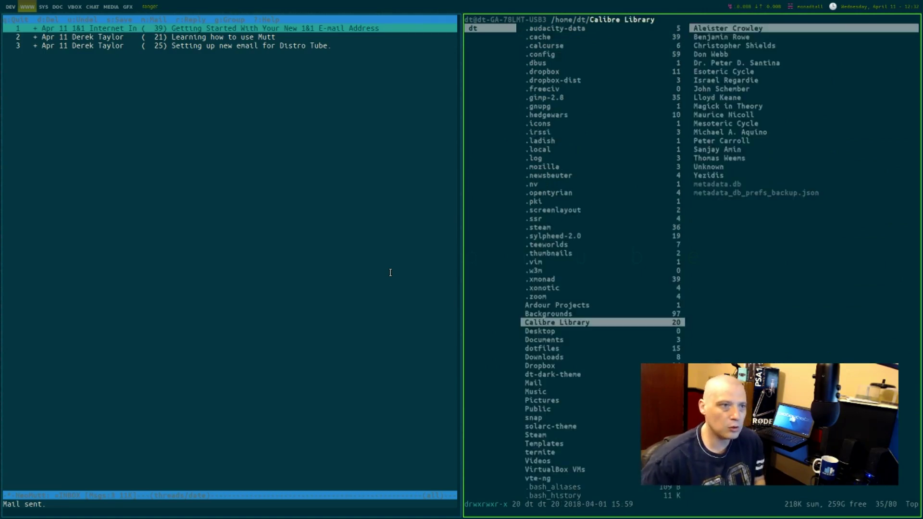
pyautogui.press('k')
pyautogui.press('k')
pyautogui.press('k')
pyautogui.press('k')
pyautogui.press('k')
pyautogui.press('k')
pyautogui.press('k')
pyautogui.press('k')
pyautogui.press('k')
pyautogui.press('k')
pyautogui.press('k')
pyautogui.press('k')
pyautogui.press('k')
pyautogui.press('k')
pyautogui.press('k')
pyautogui.press('k')
pyautogui.press('k')
pyautogui.press('k')
pyautogui.press('k')
pyautogui.press('k')
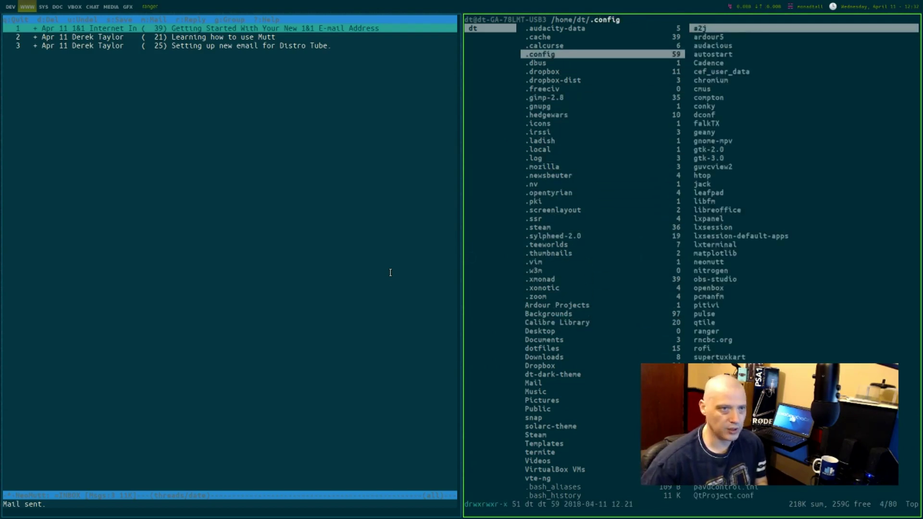
pyautogui.press('l')
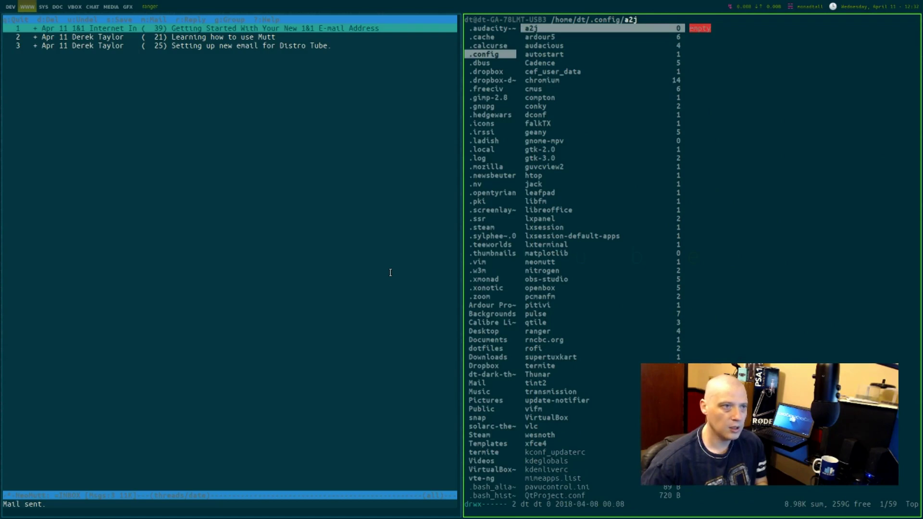
pyautogui.press('j')
pyautogui.press('j')
pyautogui.press('j')
pyautogui.press('j')
pyautogui.press('j')
pyautogui.press('j')
pyautogui.press('j')
pyautogui.press('j')
pyautogui.press('j')
pyautogui.press('j')
pyautogui.press('j')
pyautogui.press('j')
pyautogui.press('j')
pyautogui.press('j')
pyautogui.press('j')
pyautogui.press('j')
pyautogui.press('j')
pyautogui.press('j')
pyautogui.press('j')
pyautogui.press('j')
pyautogui.press('j')
pyautogui.press('j')
pyautogui.press('j')
pyautogui.press('j')
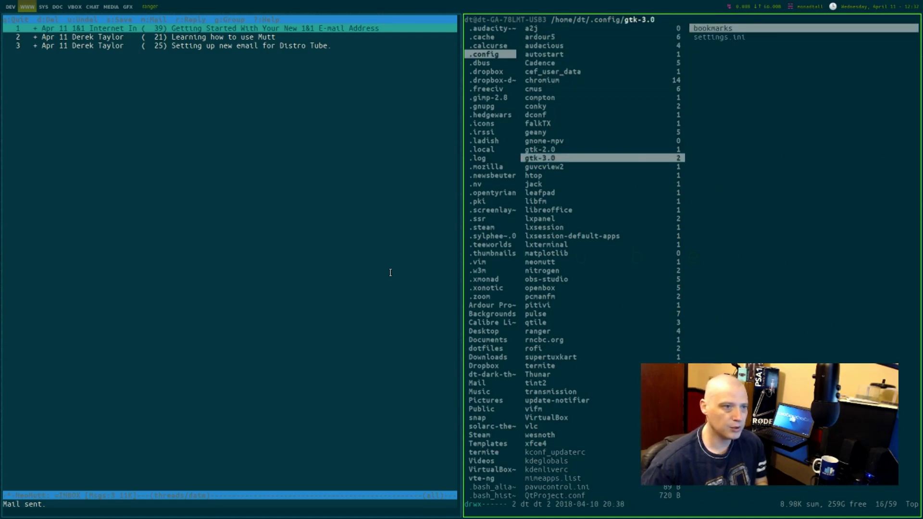
pyautogui.press('j')
pyautogui.press('j')
pyautogui.press('j')
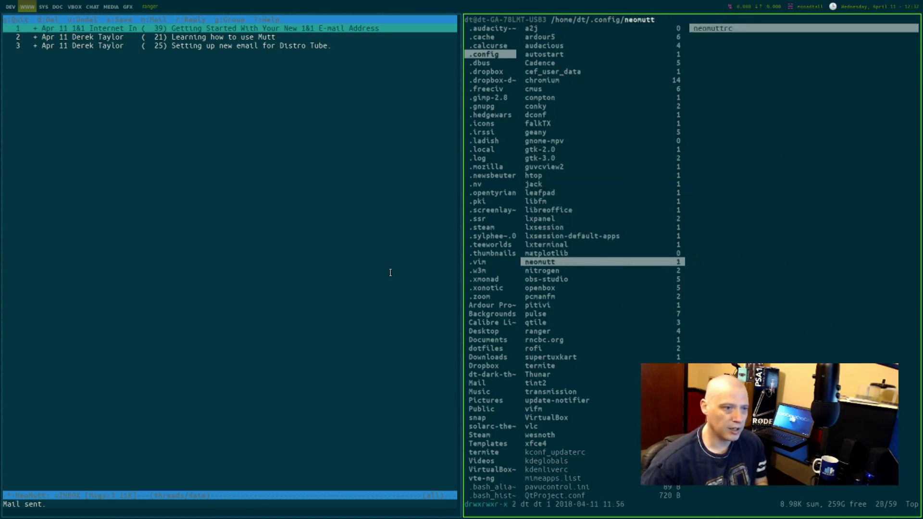
pyautogui.press('l')
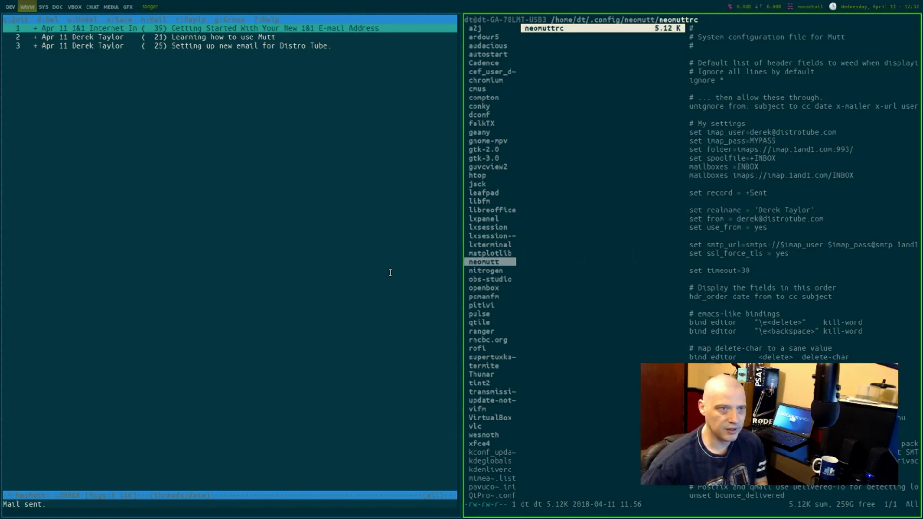
# Open neomuttrc in Vim and look over its settings around the mailboxes =INBOX and imap_pass lines
pyautogui.press('l')
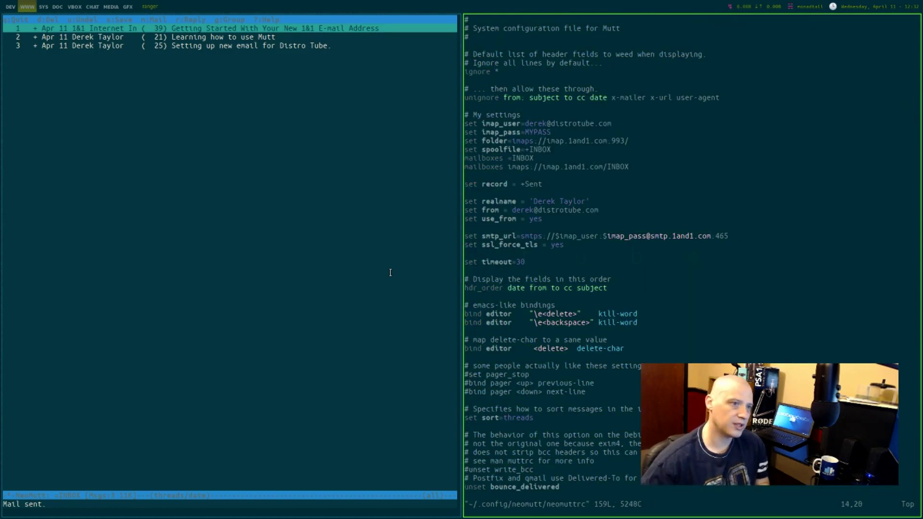
pyautogui.press('j')
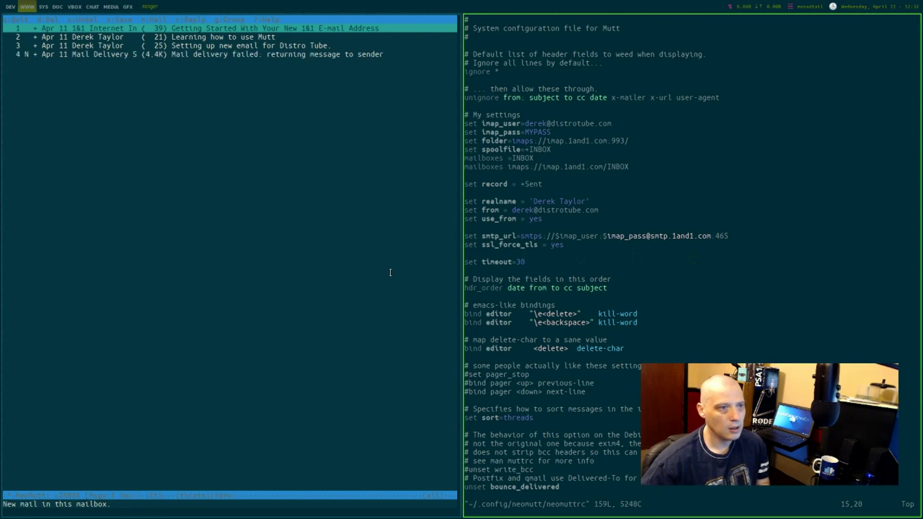
pyautogui.press('k')
pyautogui.press('k')
pyautogui.press('k')
pyautogui.press('k')
pyautogui.press('k')
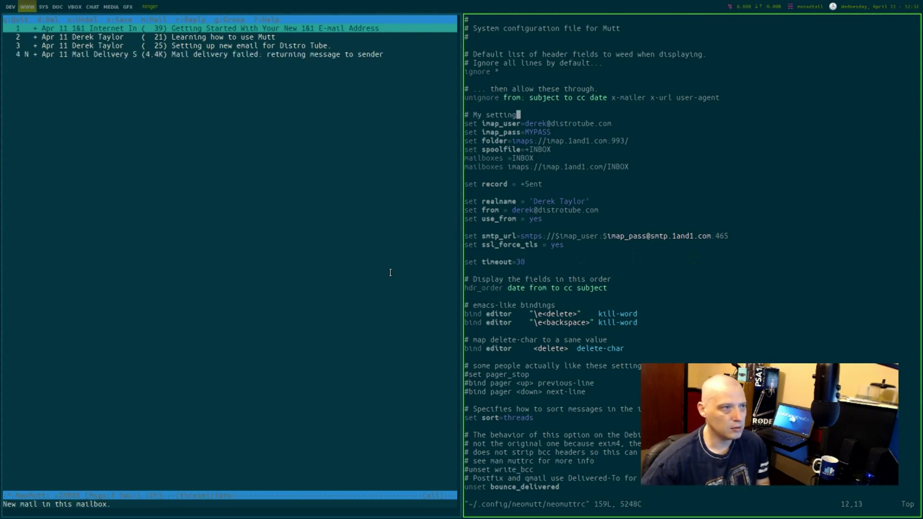
pyautogui.press('j')
pyautogui.press('j')
pyautogui.press('j')
pyautogui.press('j')
pyautogui.press('j')
pyautogui.press('j')
pyautogui.press('j')
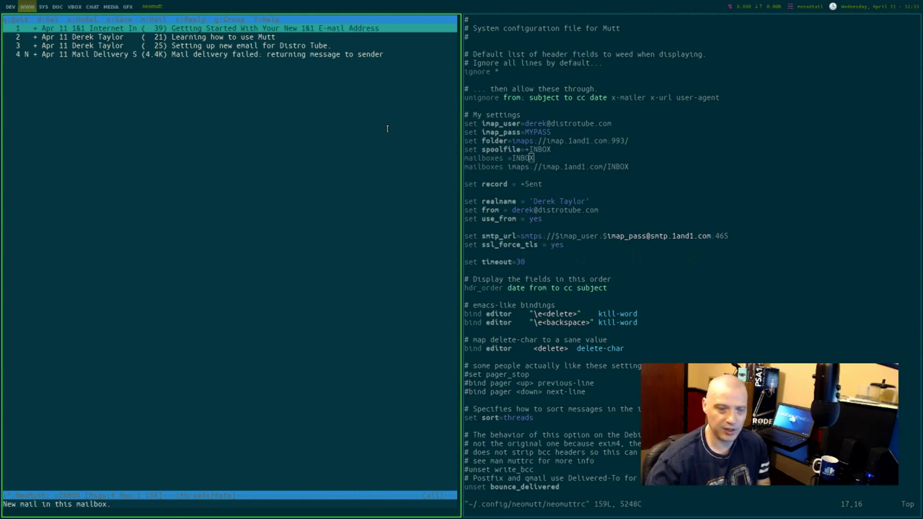
pyautogui.moveTo(601, 221)
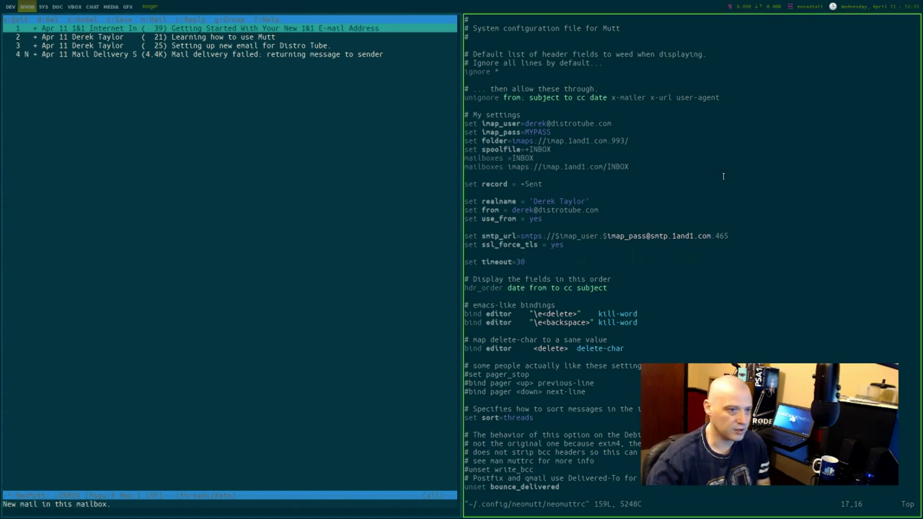
pyautogui.press('k')
pyautogui.press('k')
pyautogui.press('k')
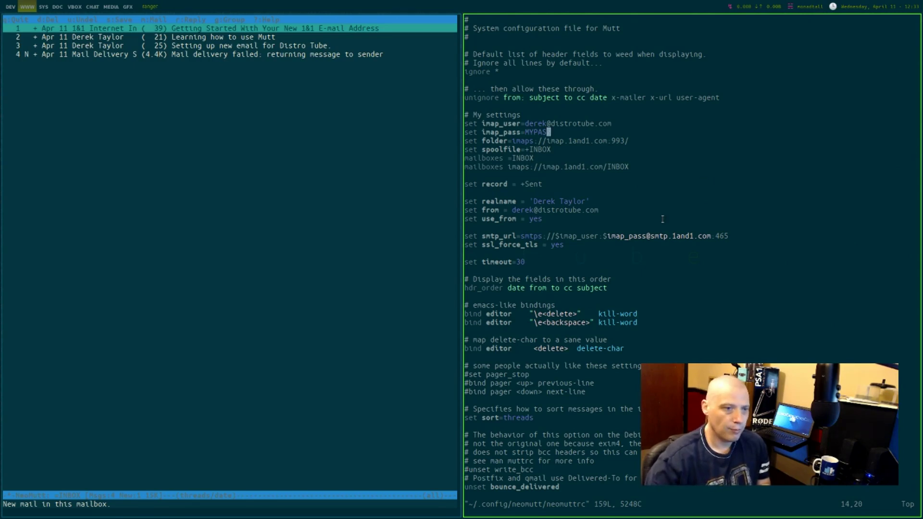
pyautogui.moveTo(539, 263); pyautogui.dragTo(464, 117)
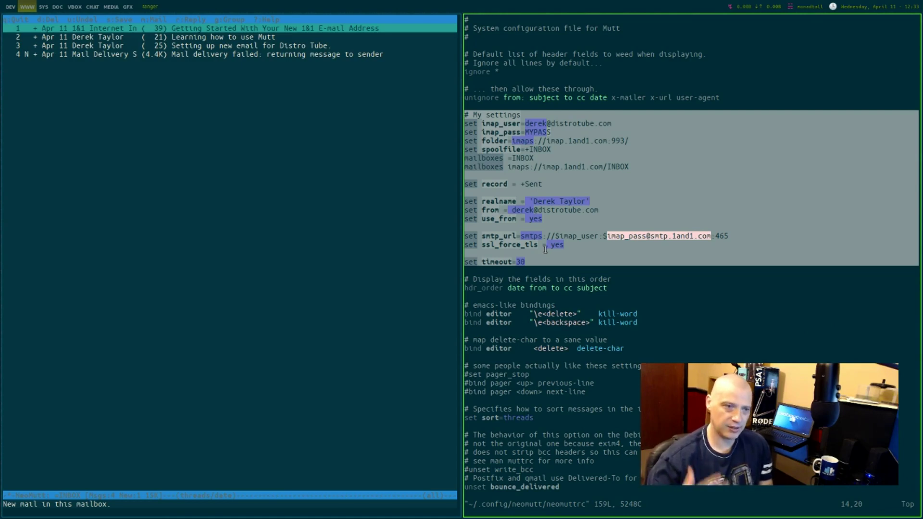
pyautogui.press('Escape')
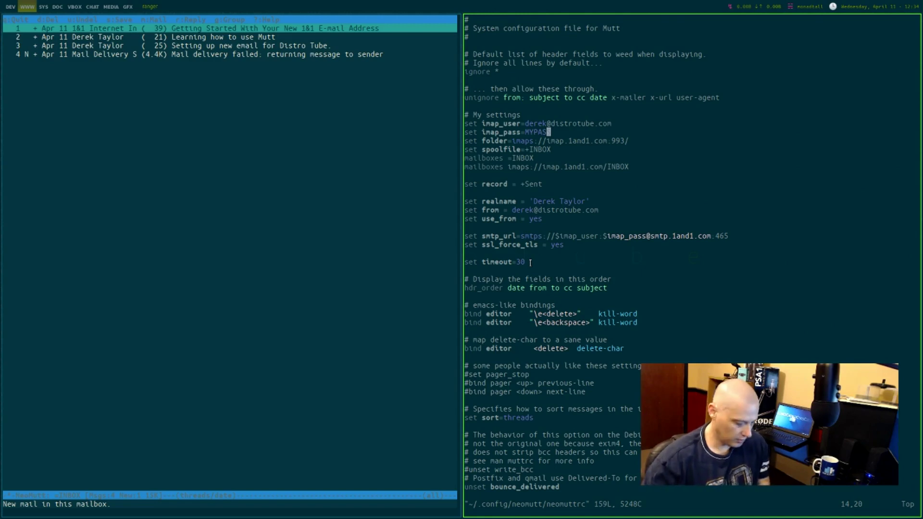
pyautogui.write(':wq')
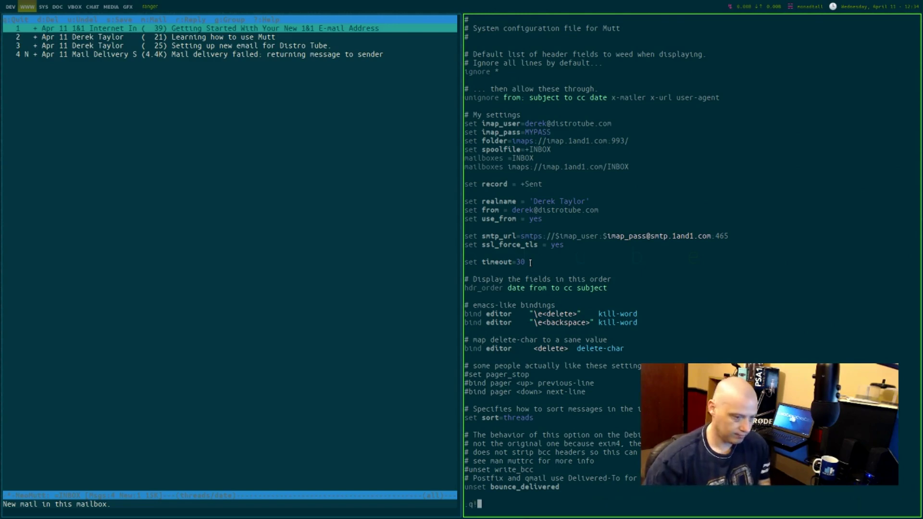
# Quit Vim, go back up to the .config listing in ranger, and switch to the DEV workspace
pyautogui.press('Return')
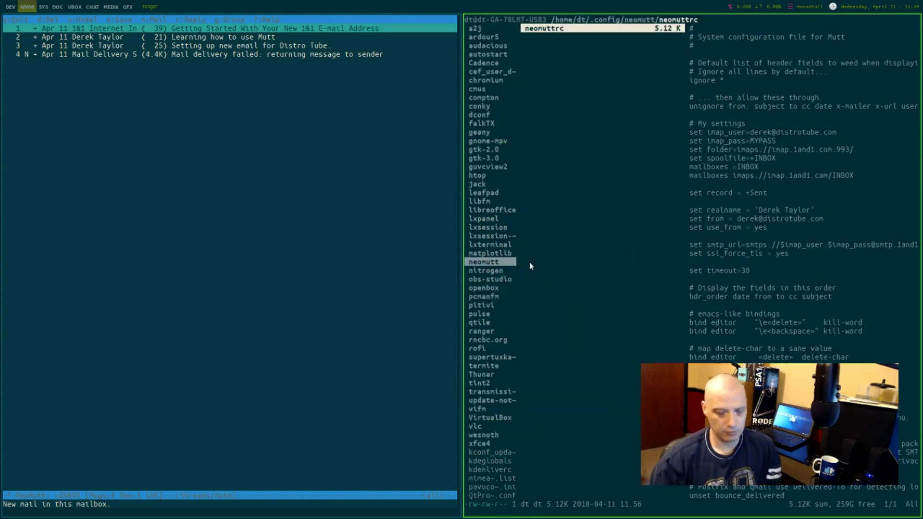
pyautogui.press('h')
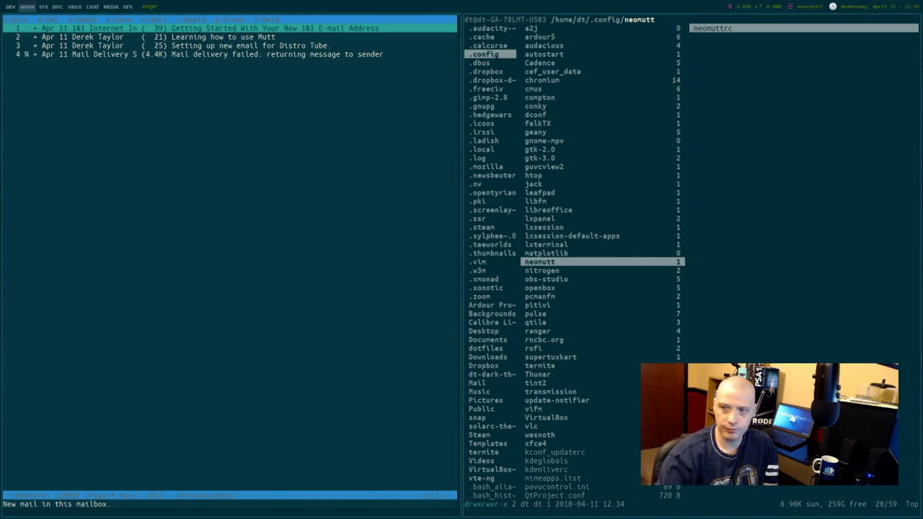
pyautogui.press('super+1')
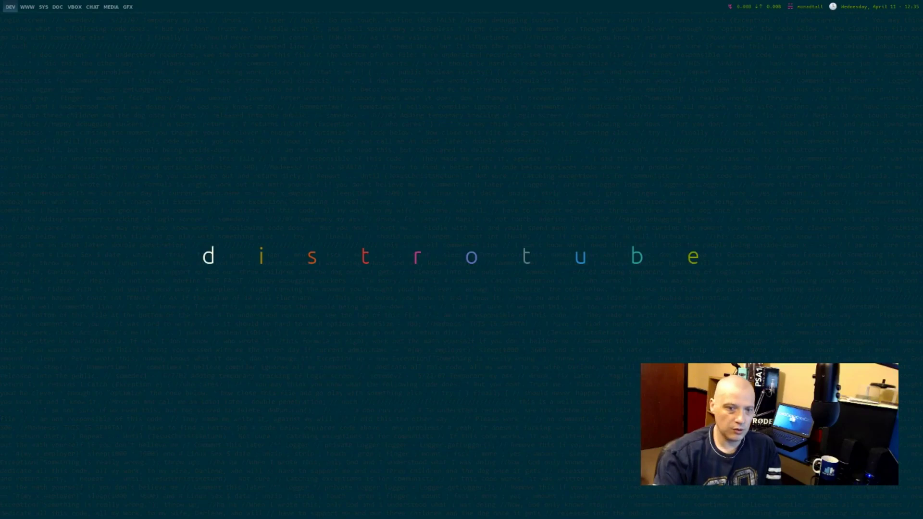